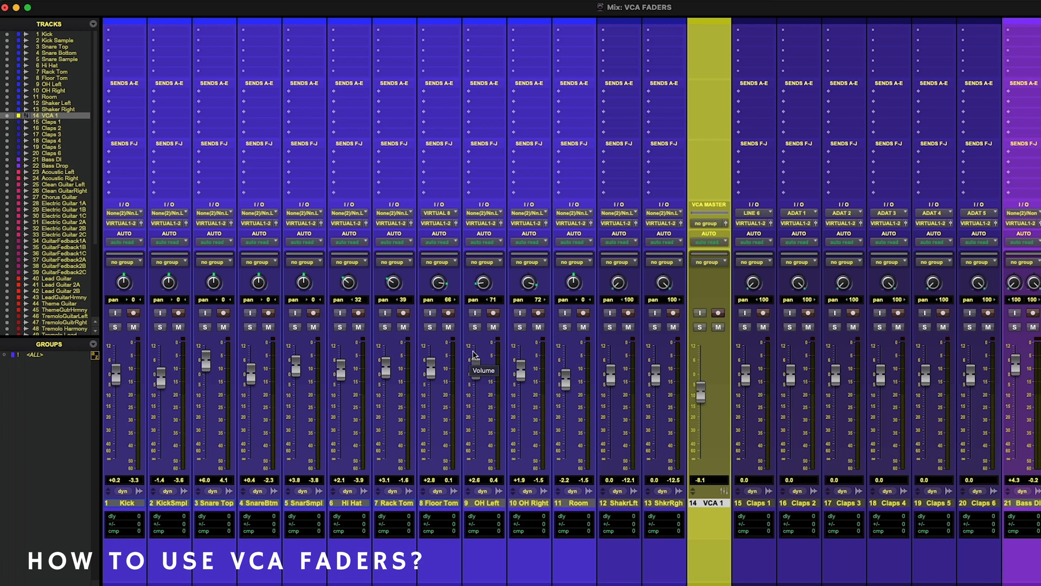
Move the VCA 1 track between Room and Shaker Left and reset its fader to 0.0 dB.
{"action": "left_click_drag", "start_coordinate": [709, 503], "coordinate": [618, 503]}
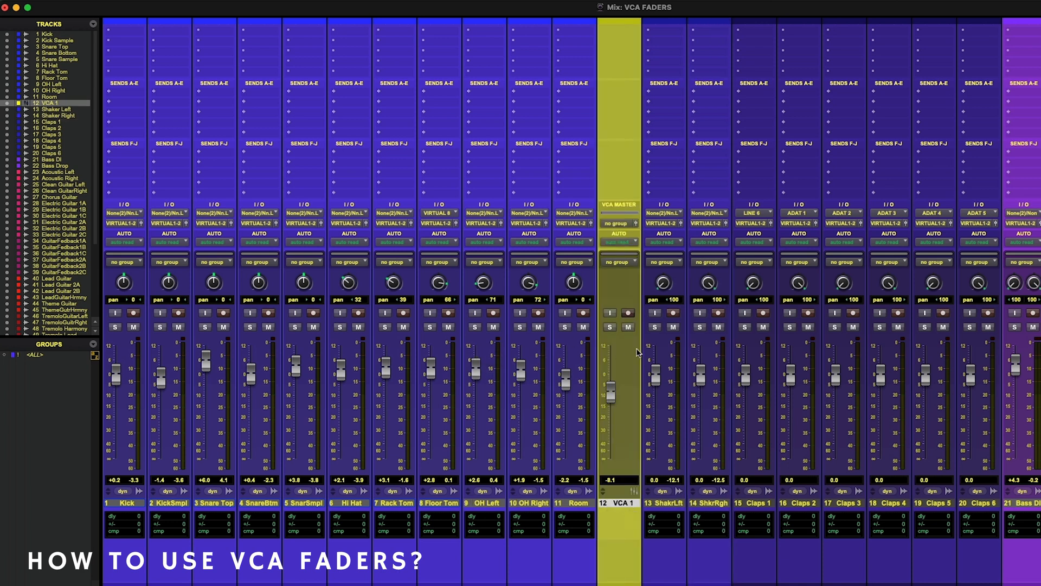
{"action": "left_click", "coordinate": [623, 372], "text": "alt"}
Group the Kick through Room tracks as a Mix/Edit group named DRUMS, assigned to the VCA 1 master.
{"action": "left_click", "coordinate": [124, 502]}
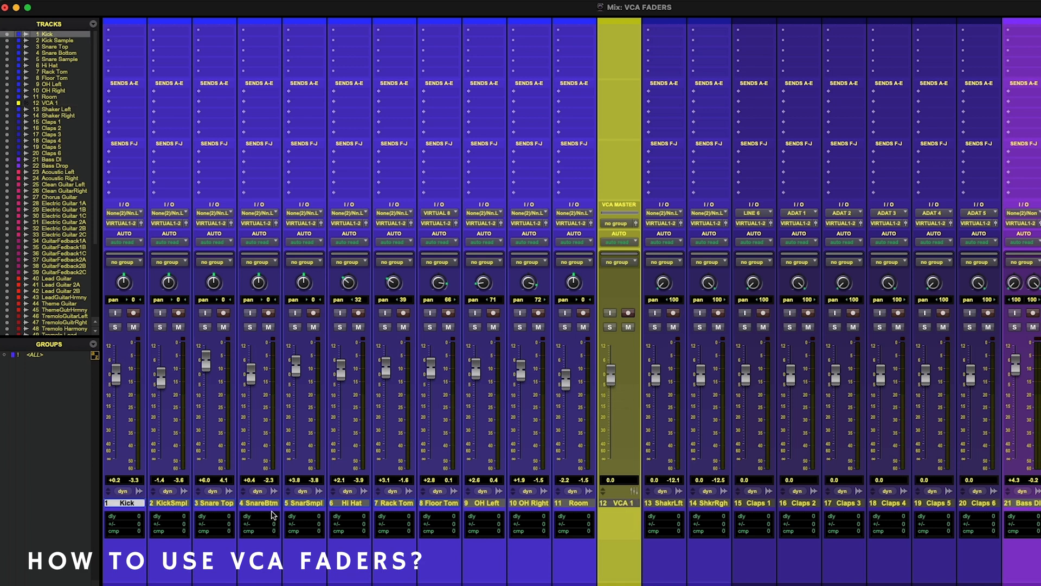
{"action": "left_click", "coordinate": [573, 502], "text": "shift"}
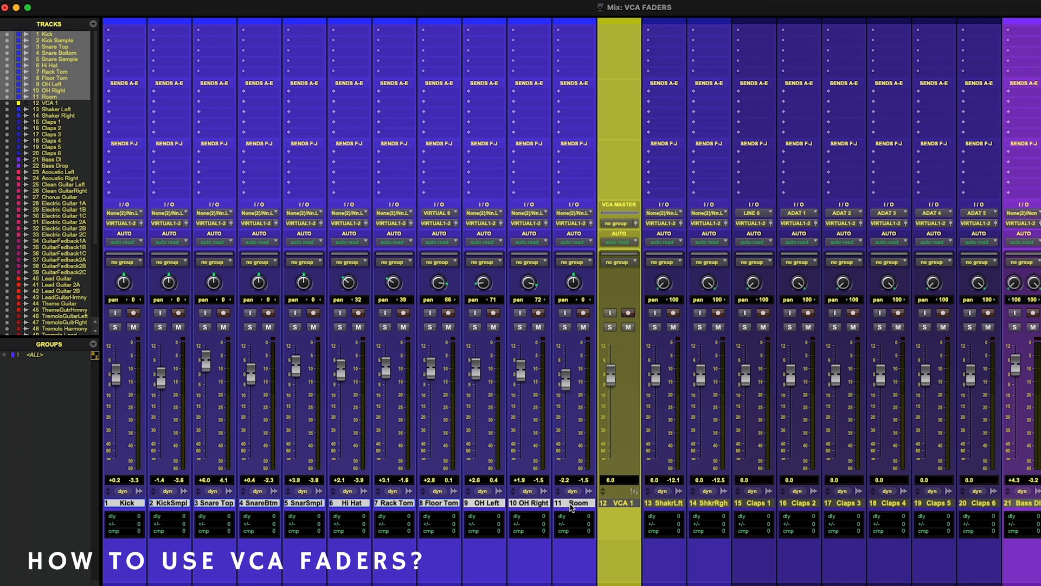
{"action": "key", "text": "super+g"}
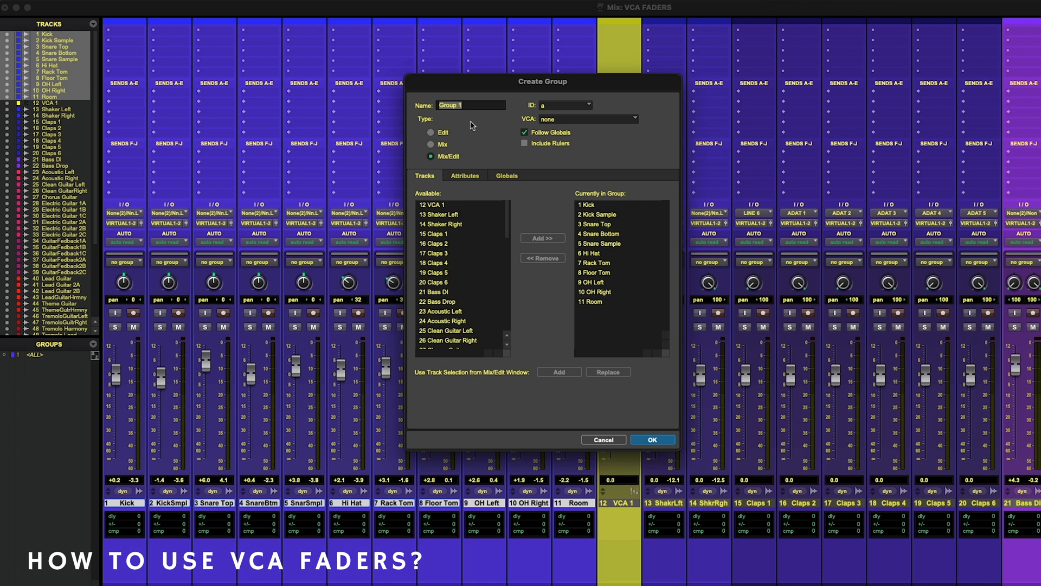
{"action": "type", "text": "DRUMS"}
{"action": "left_click_drag", "start_coordinate": [625, 88], "coordinate": [495, 90]}
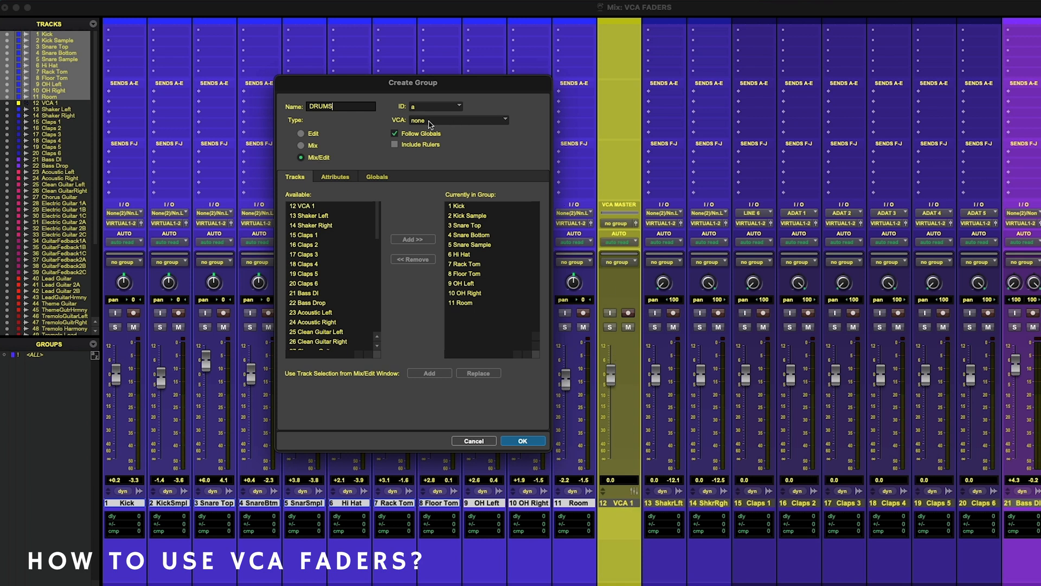
{"action": "left_click", "coordinate": [437, 121]}
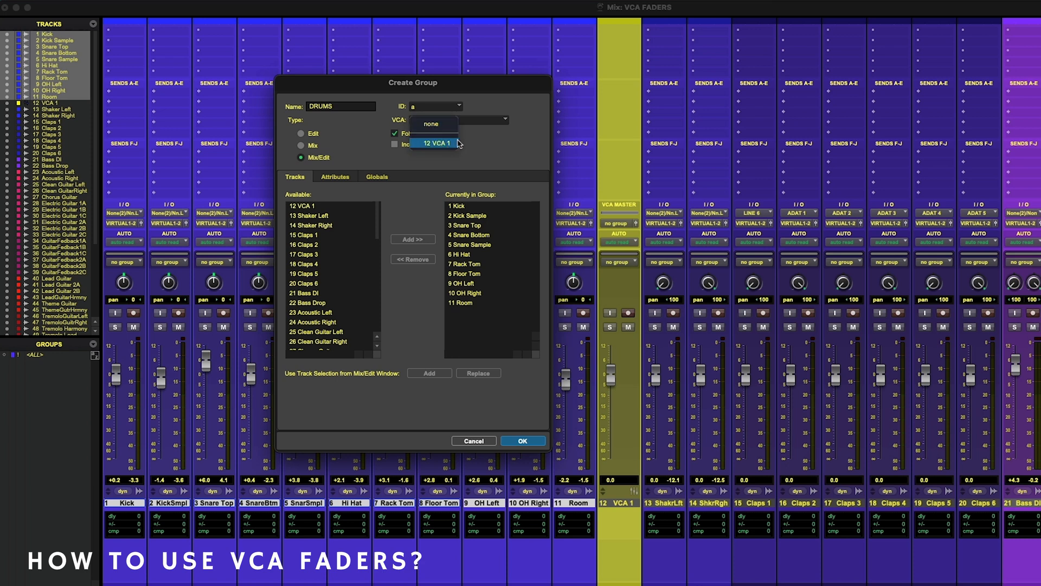
{"action": "left_click", "coordinate": [425, 144]}
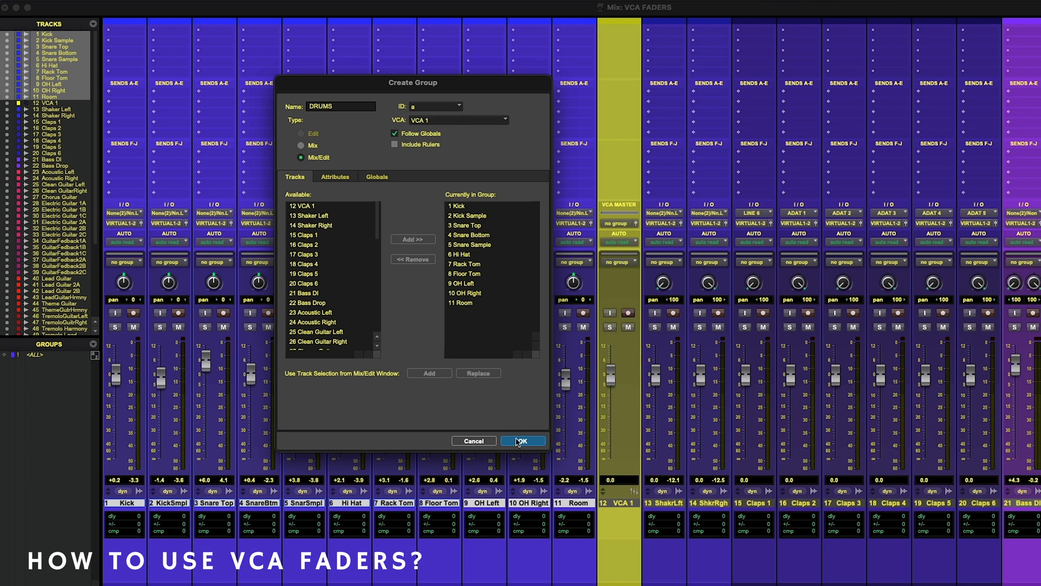
{"action": "left_click", "coordinate": [519, 442]}
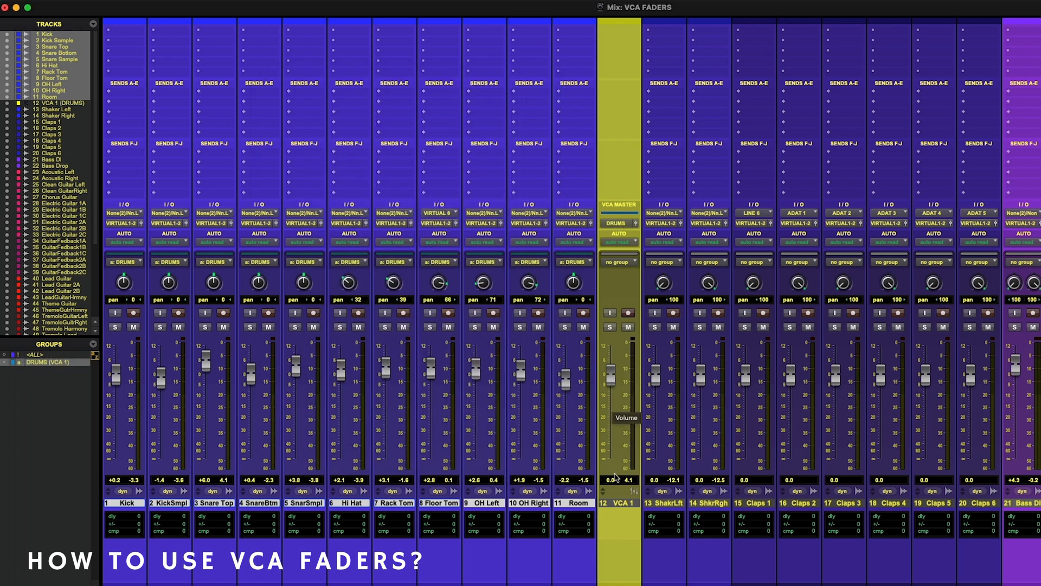
Rename the VCA 1 track as DRUMS.
{"action": "left_click", "coordinate": [623, 504]}
{"action": "double_click", "coordinate": [622, 504]}
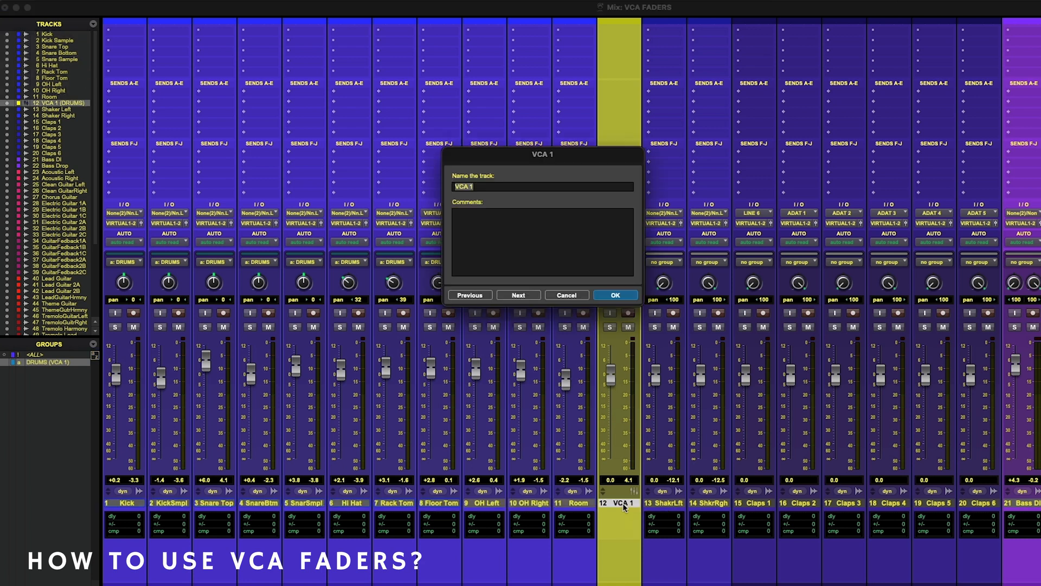
{"action": "type", "text": "DRUMS"}
{"action": "key", "text": "Return"}
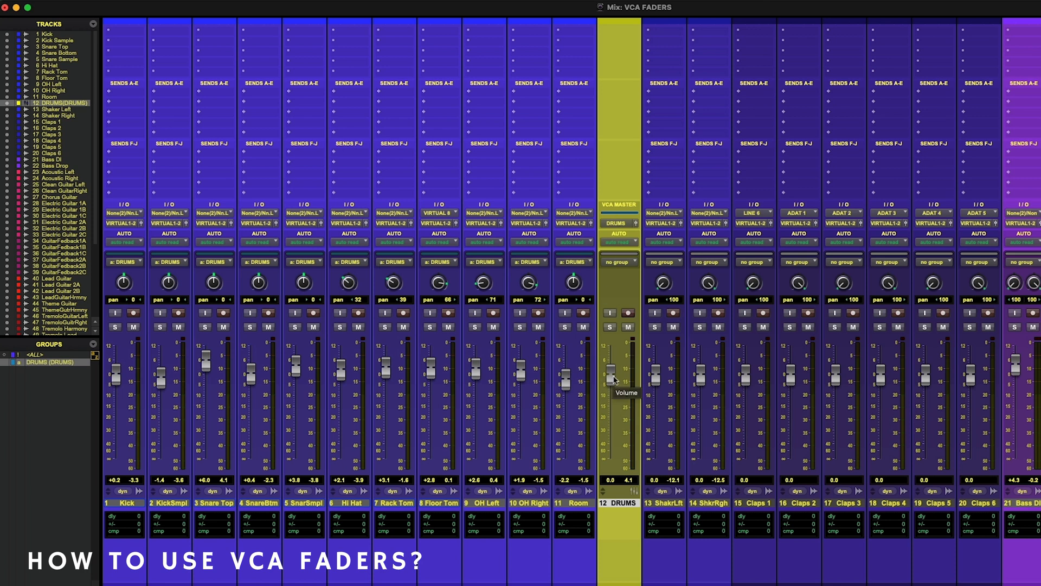
Lower the DRUMS VCA fader to about -3.8 dB and rebalance Snare Bottom to -1.9, OH Right to -3.8 and Snare Sample to -2.0.
{"action": "mouse_move", "coordinate": [615, 380]}
{"action": "left_mouse_down"}
{"action": "mouse_move", "coordinate": [615, 406]}
{"action": "mouse_move", "coordinate": [614, 375]}
{"action": "mouse_move", "coordinate": [614, 394]}
{"action": "left_mouse_up"}
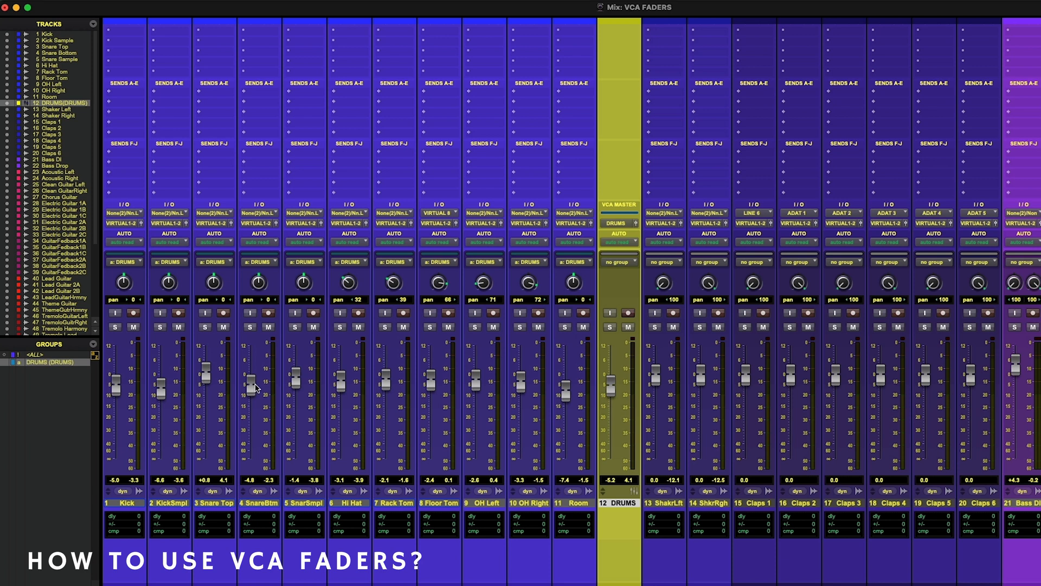
{"action": "left_click_drag", "start_coordinate": [254, 389], "coordinate": [256, 384]}
{"action": "left_click_drag", "start_coordinate": [611, 388], "coordinate": [612, 381]}
{"action": "left_click_drag", "start_coordinate": [520, 380], "coordinate": [524, 384]}
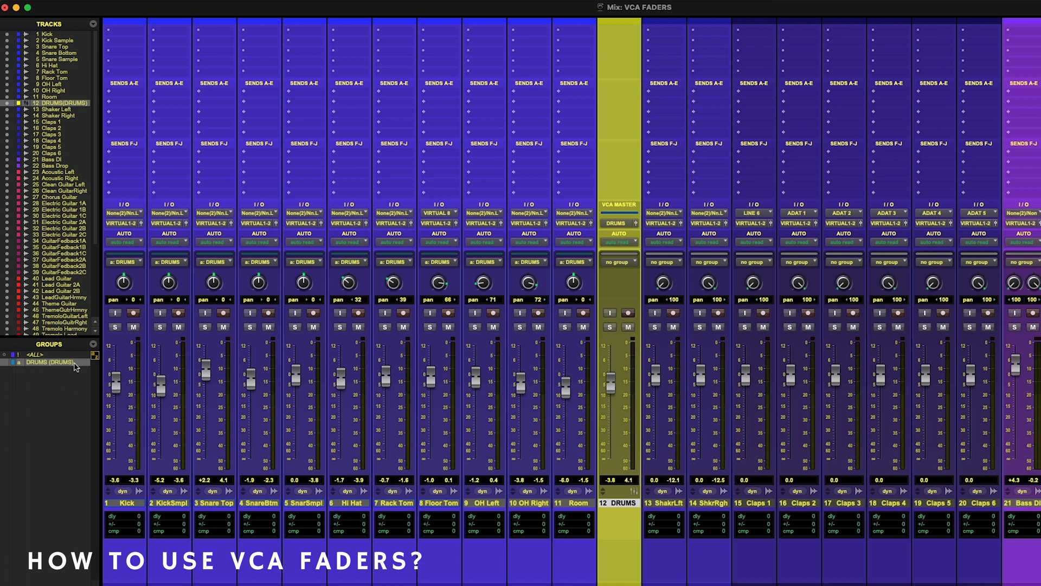
{"action": "left_click_drag", "start_coordinate": [296, 374], "coordinate": [298, 383]}
{"action": "left_click_drag", "start_coordinate": [611, 389], "coordinate": [611, 386]}
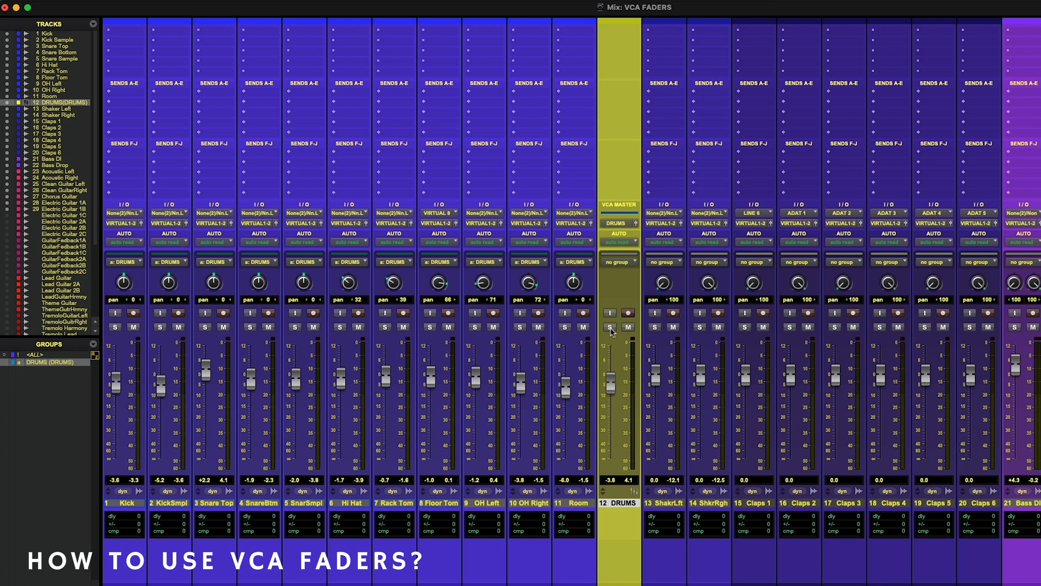
Audition the drums in playback with the DRUMS VCA soloed, clear the solo, and toggle the VCA's mute on and off.
{"action": "left_click", "coordinate": [610, 327]}
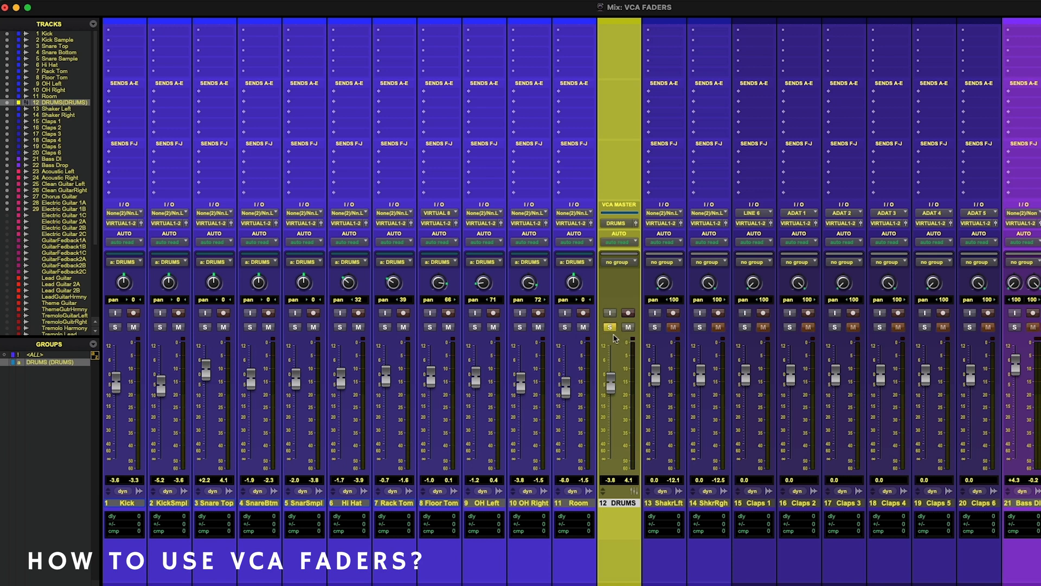
{"action": "key", "text": "space"}
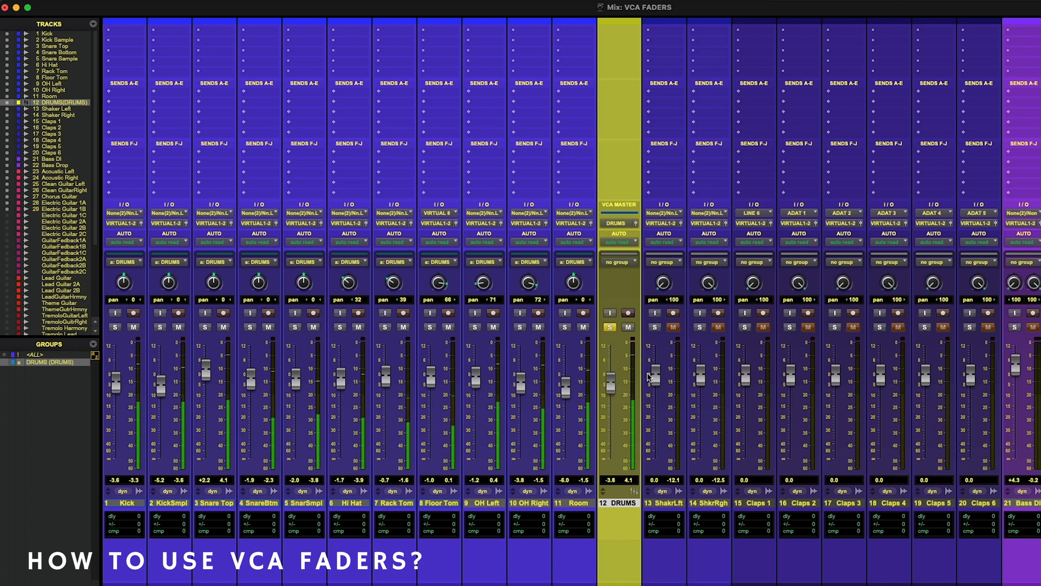
{"action": "key", "text": "space"}
{"action": "left_click", "coordinate": [610, 327]}
{"action": "left_click", "coordinate": [628, 327]}
{"action": "left_click", "coordinate": [630, 328]}
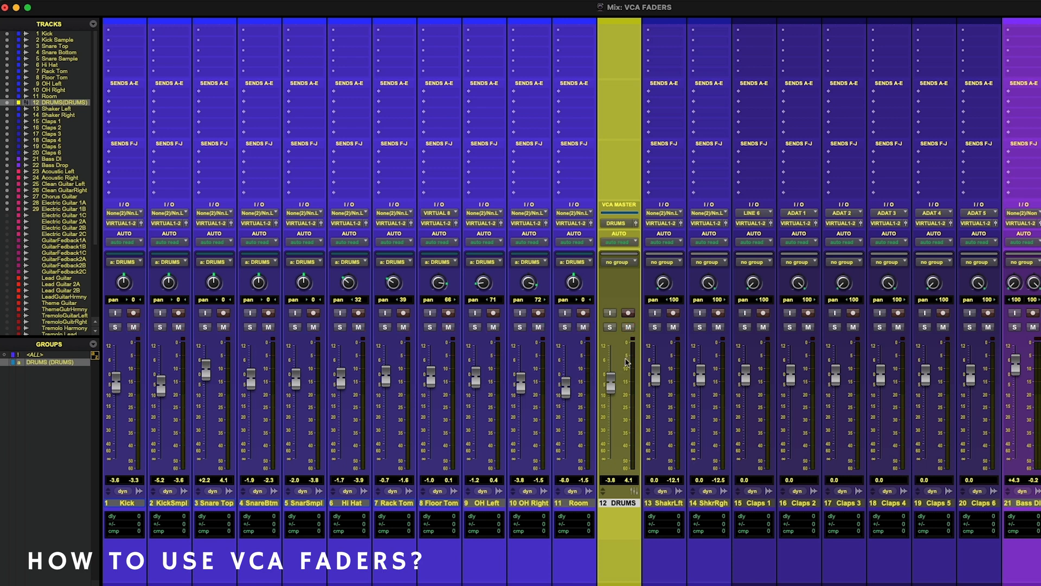
Raise the Room track's fader to about -4.1 dB.
{"action": "left_click_drag", "start_coordinate": [565, 386], "coordinate": [566, 383]}
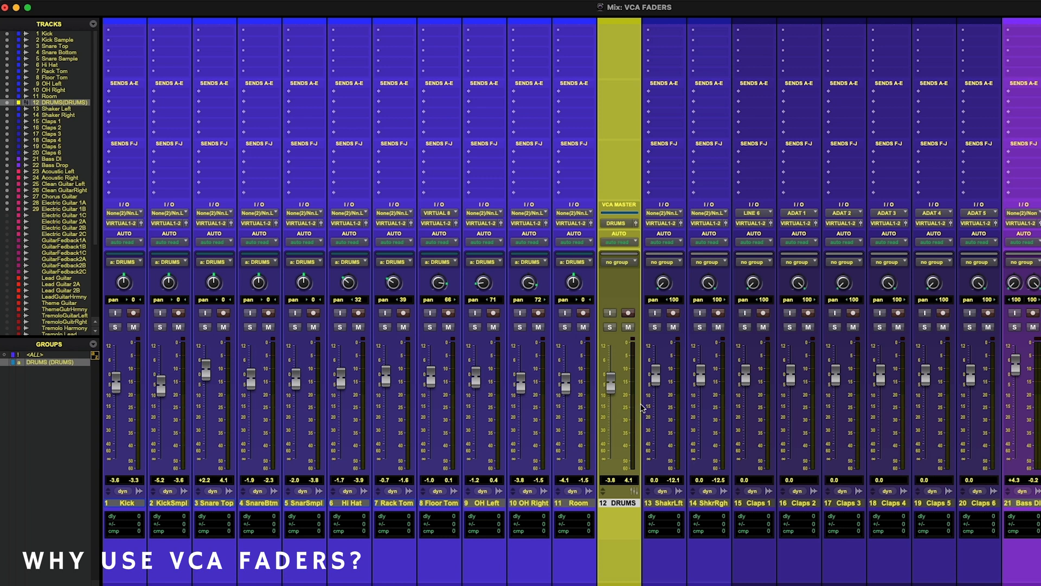
In the Edit window, set the DRUMS VCA track to touch automation and record volume fader moves on it during playback.
{"action": "key", "text": "super+equal"}
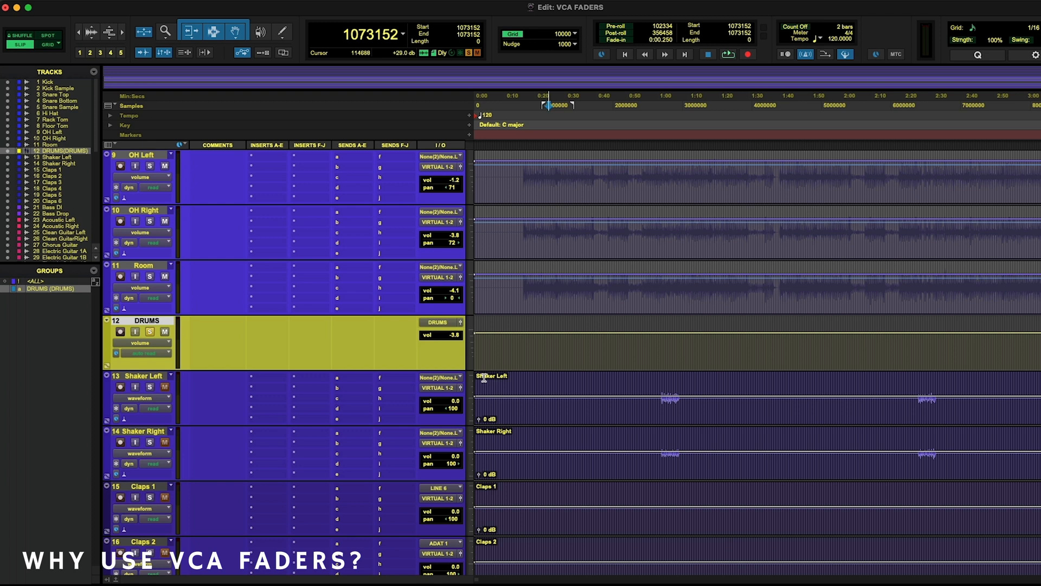
{"action": "left_click", "coordinate": [153, 343]}
{"action": "left_click", "coordinate": [189, 350]}
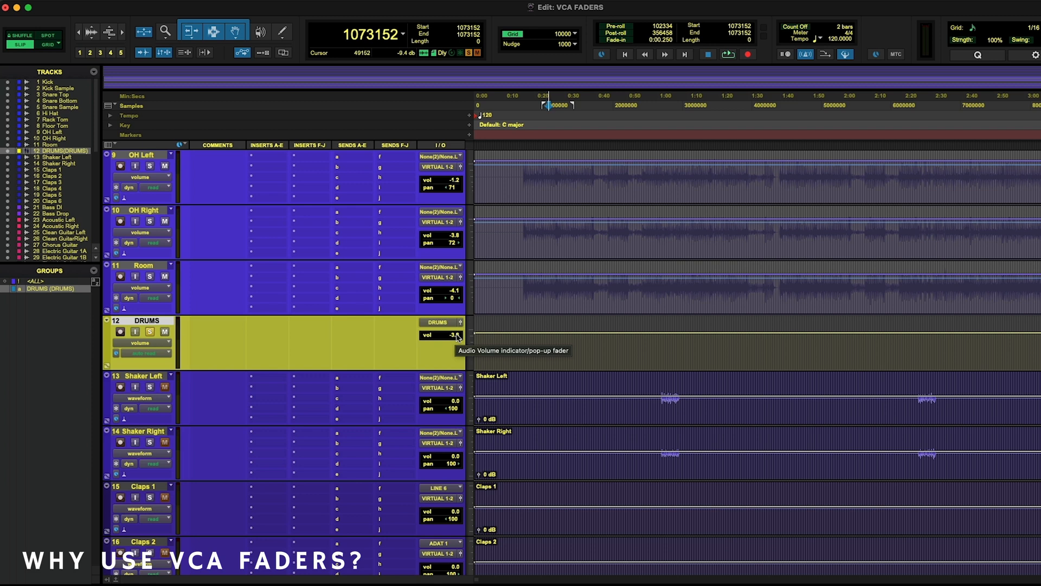
{"action": "key", "text": "ctrl+super+bracketright"}
{"action": "key", "text": "space"}
{"action": "left_click", "coordinate": [459, 337]}
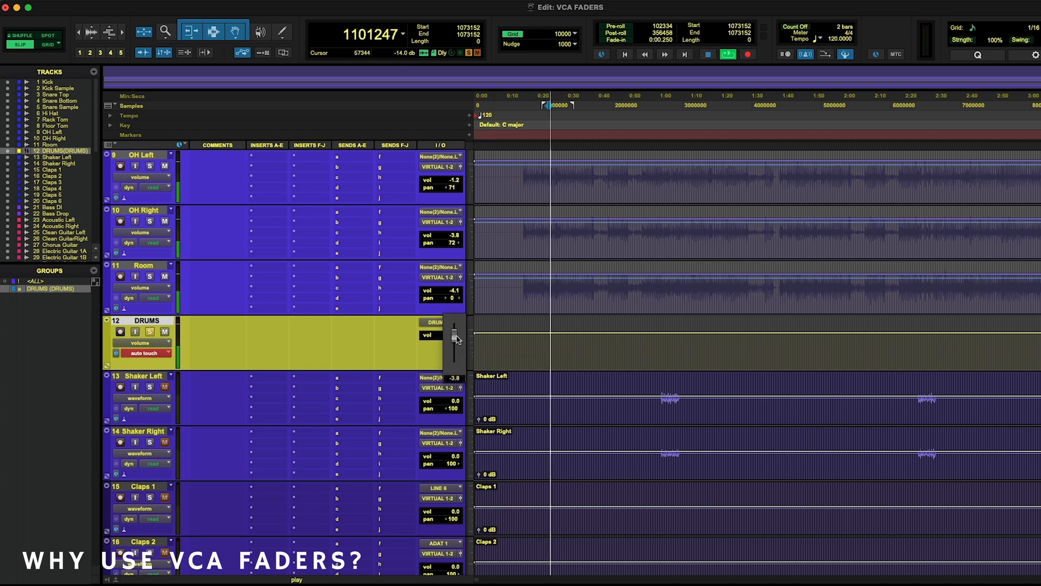
{"action": "mouse_move", "coordinate": [457, 339]}
{"action": "left_mouse_down"}
{"action": "mouse_move", "coordinate": [455, 350]}
{"action": "mouse_move", "coordinate": [460, 337]}
{"action": "left_mouse_up"}
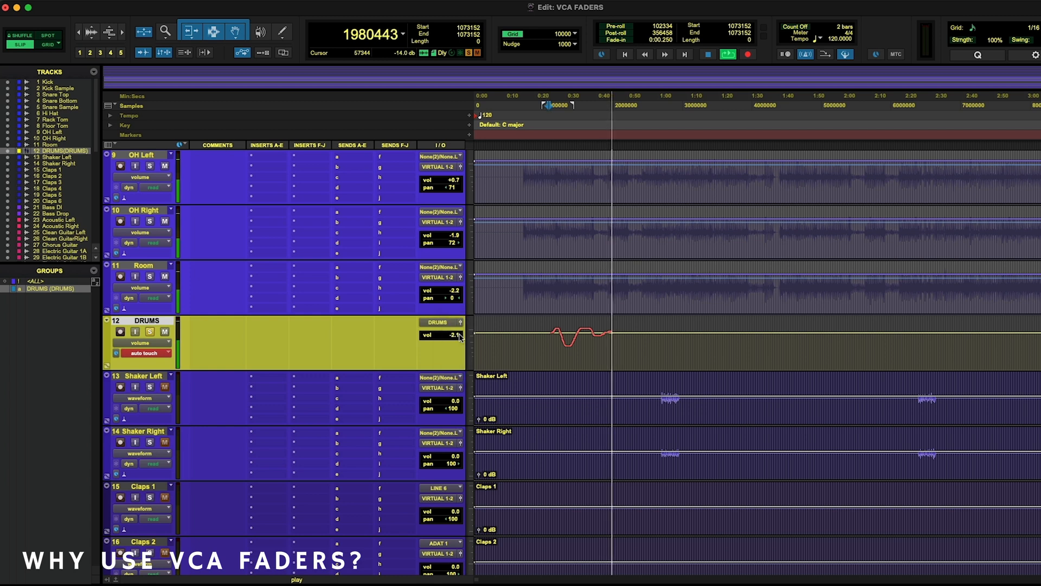
{"action": "key", "text": "space"}
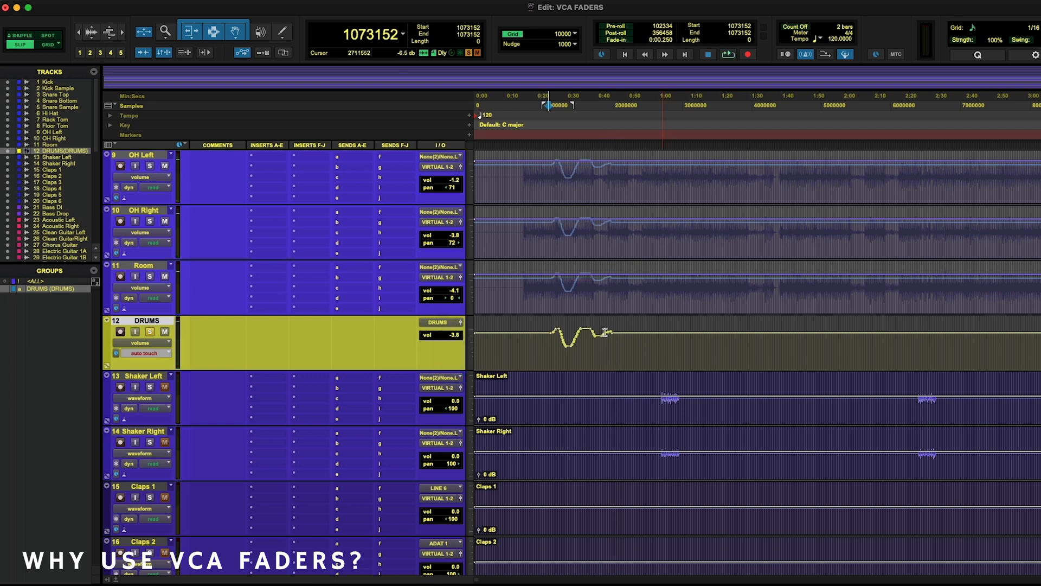
Examine the volume automation curves on the DRUMS VCA track and its member tracks up to Kick.
{"action": "scroll", "coordinate": [651, 336], "scroll_direction": "down", "scroll_amount": 1}
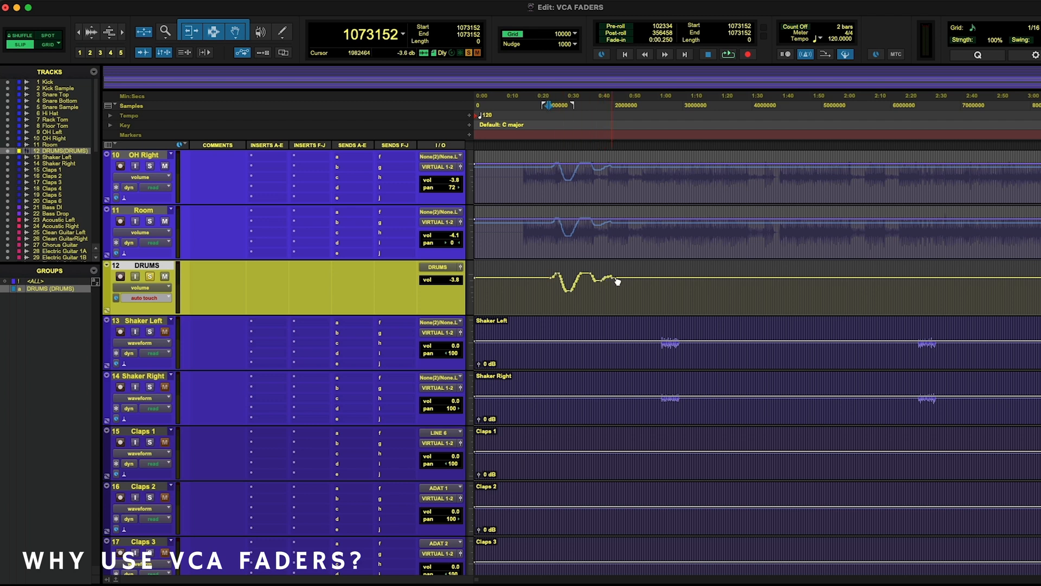
{"action": "scroll", "coordinate": [609, 284], "scroll_direction": "up", "scroll_amount": 9}
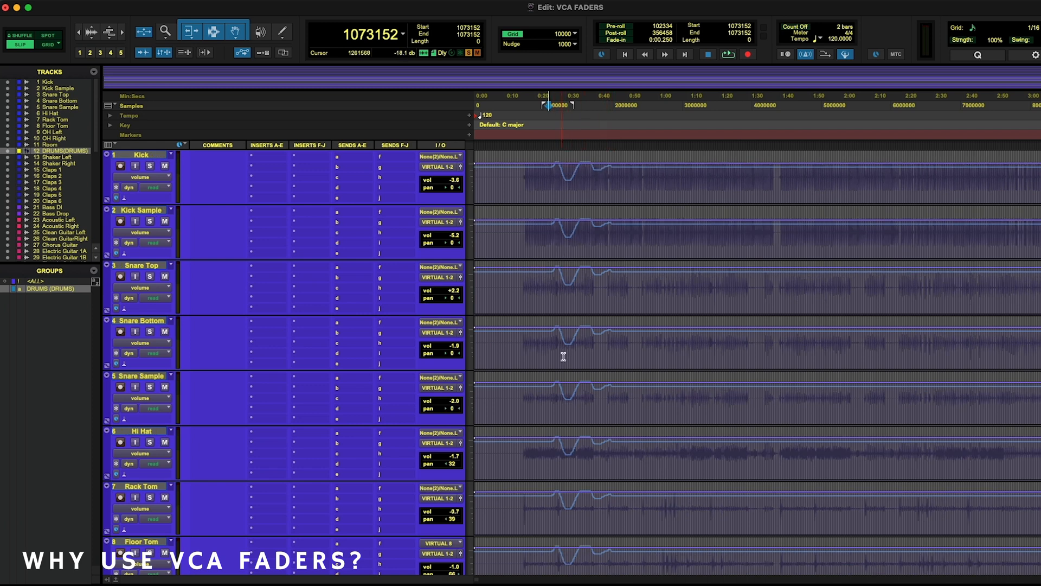
{"action": "scroll", "coordinate": [609, 503], "scroll_direction": "down", "scroll_amount": 6}
{"action": "scroll", "coordinate": [609, 503], "scroll_direction": "down", "scroll_amount": 2}
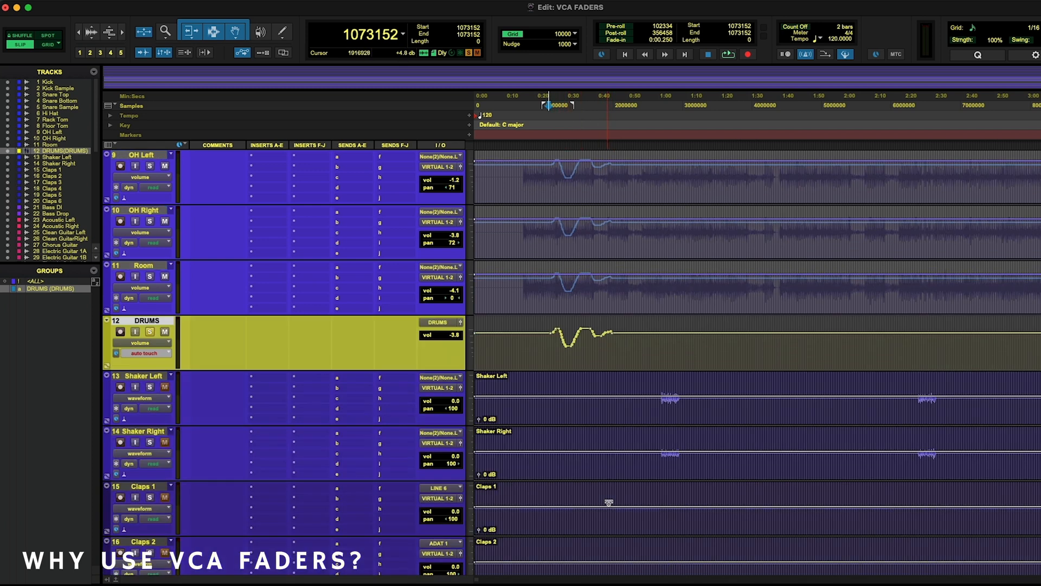
{"action": "scroll", "coordinate": [732, 506], "scroll_direction": "up", "scroll_amount": 2}
In the Mix window, play the automated drums while moving the Room fader up to about +11.4 dB and down to about -21.8 dB.
{"action": "key", "text": "super+equal"}
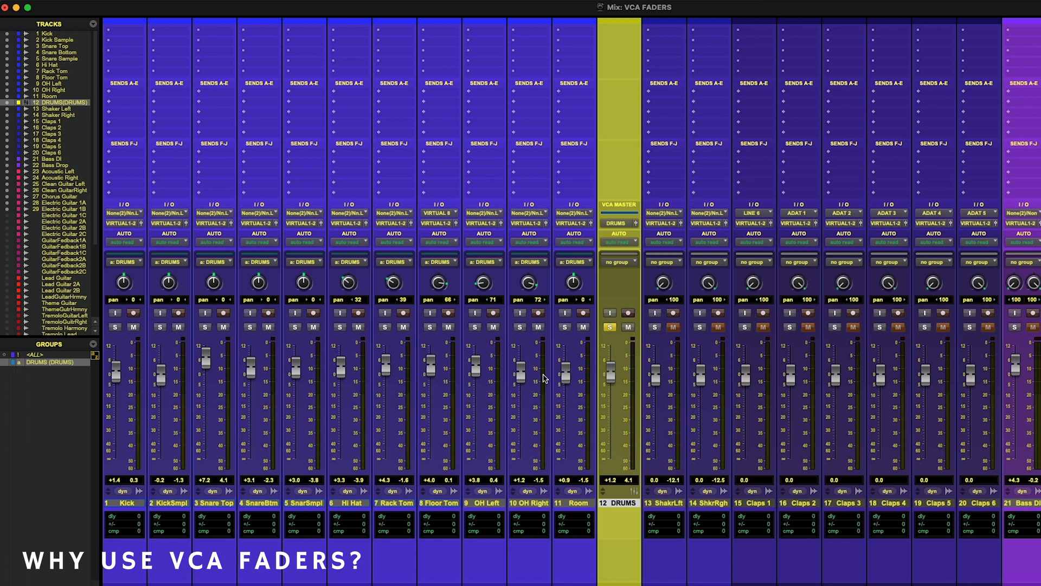
{"action": "left_click_drag", "start_coordinate": [567, 377], "coordinate": [567, 367]}
{"action": "key", "text": "space"}
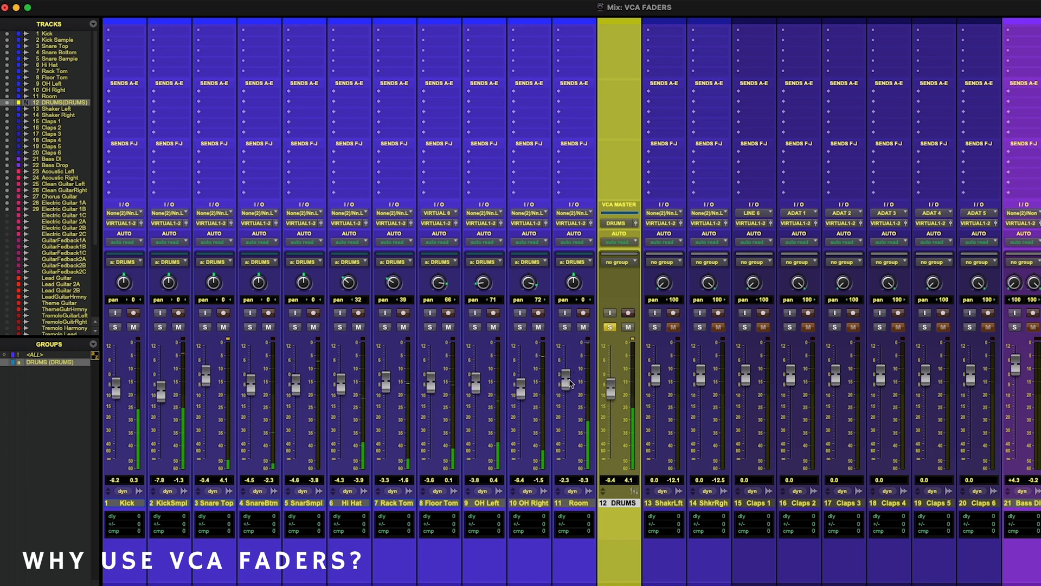
{"action": "left_click_drag", "start_coordinate": [567, 374], "coordinate": [567, 360]}
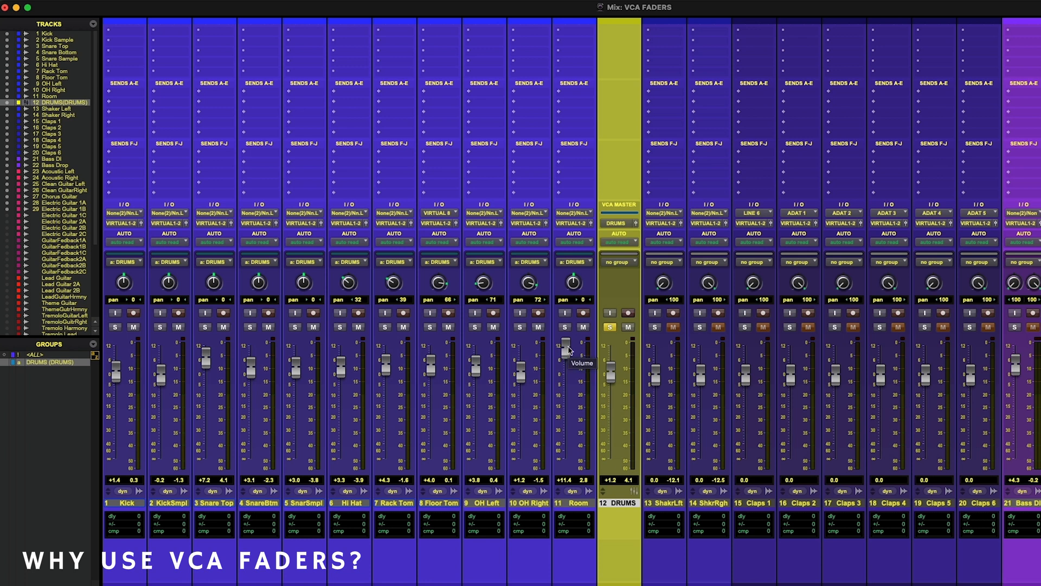
{"action": "left_click_drag", "start_coordinate": [568, 350], "coordinate": [567, 421]}
{"action": "key", "text": "space"}
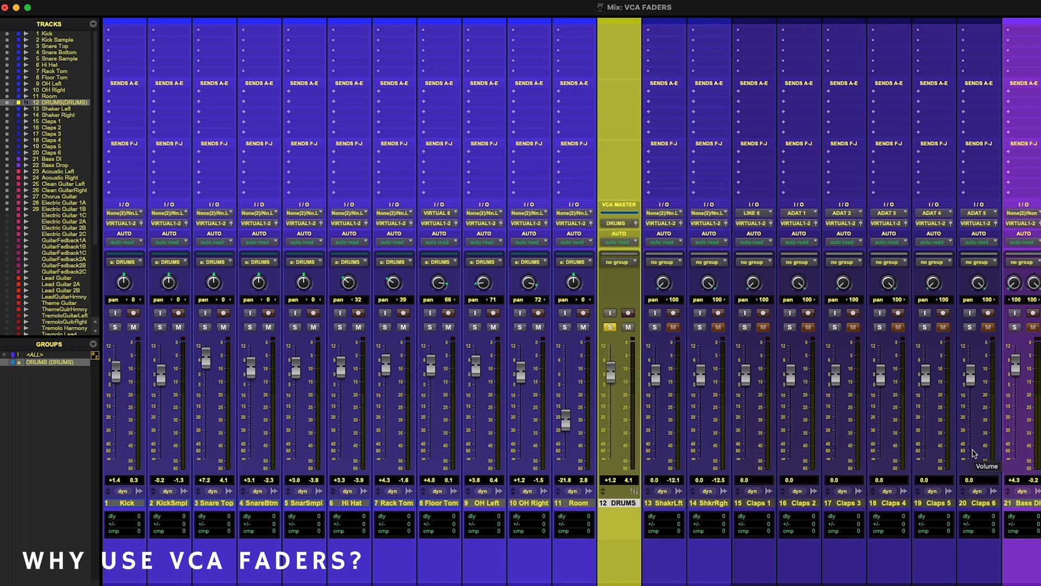
Route the outputs of all tracks from Kick through Room to the DRUM GROUP bus and start playback.
{"action": "scroll", "coordinate": [629, 106], "scroll_direction": "up", "scroll_amount": 3}
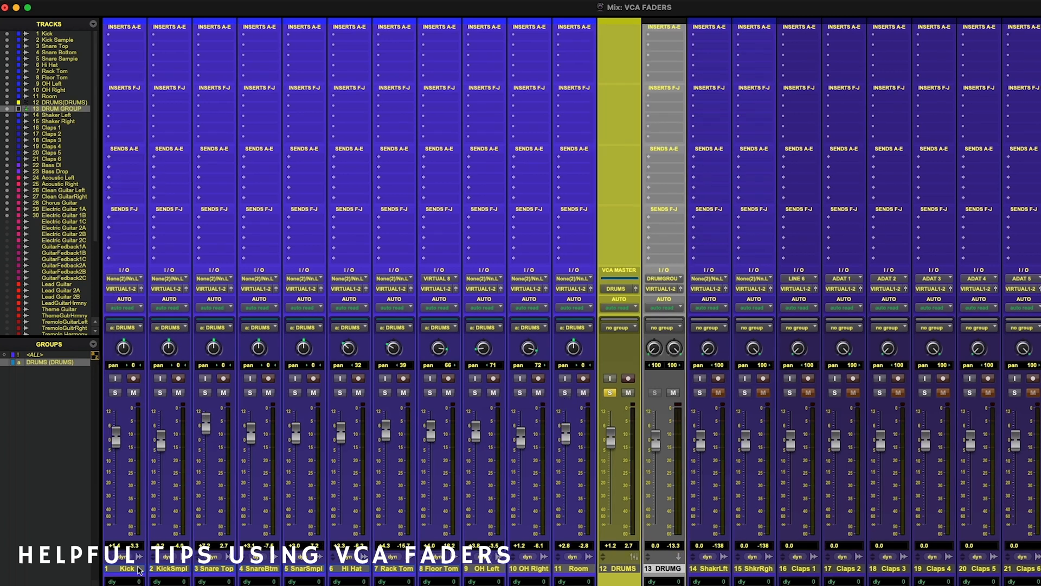
{"action": "left_click", "coordinate": [140, 569]}
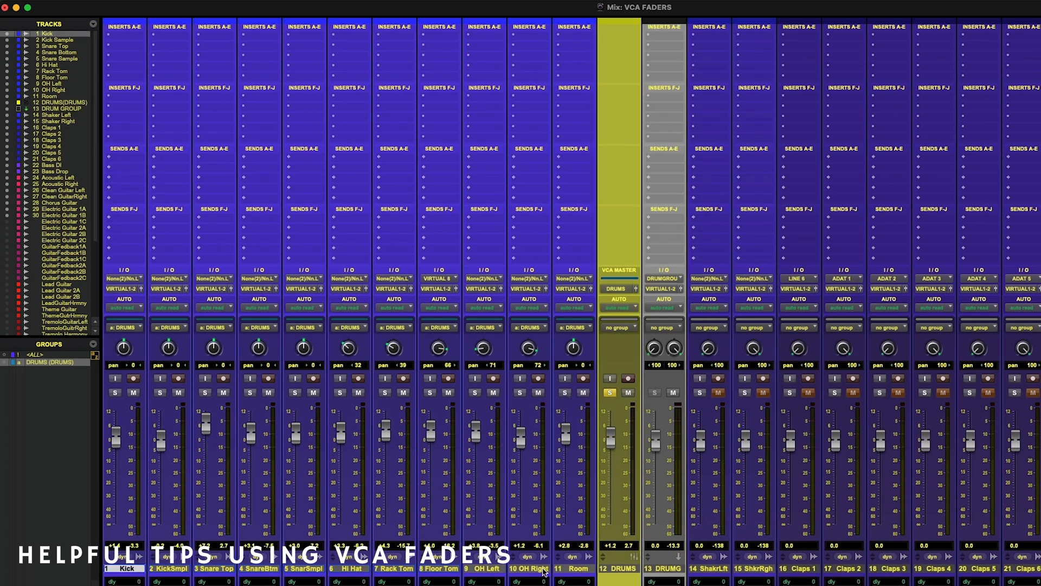
{"action": "left_click", "coordinate": [578, 569], "text": "shift"}
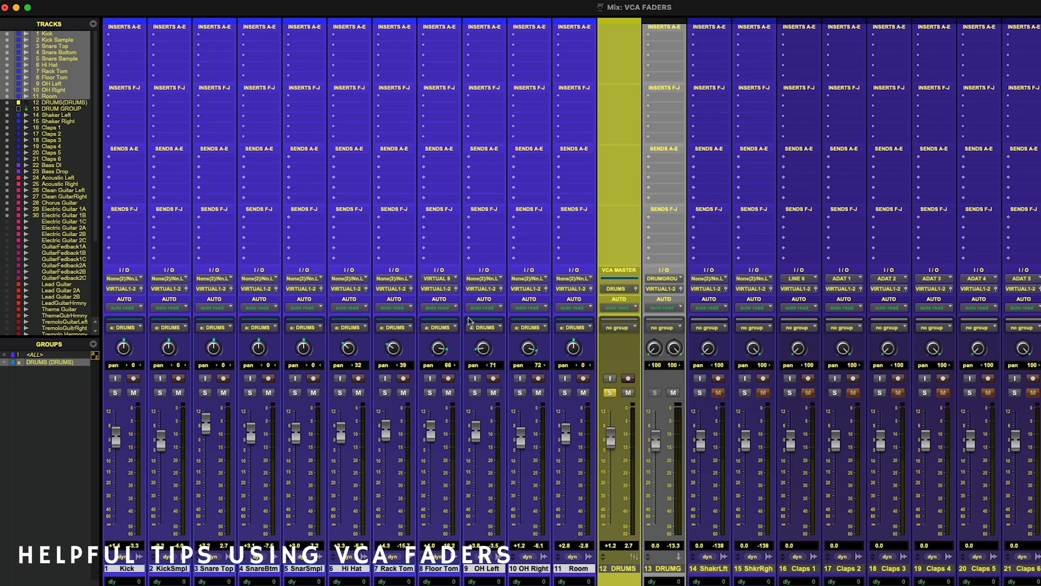
{"action": "left_click", "coordinate": [482, 292]}
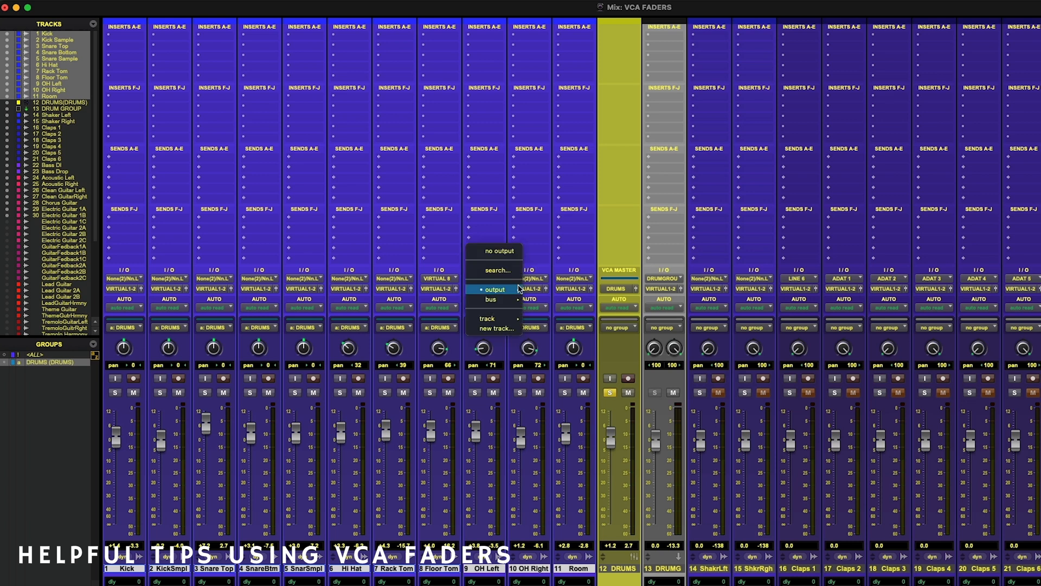
{"action": "mouse_move", "coordinate": [494, 289]}
{"action": "left_click", "coordinate": [545, 253], "text": "alt+shift"}
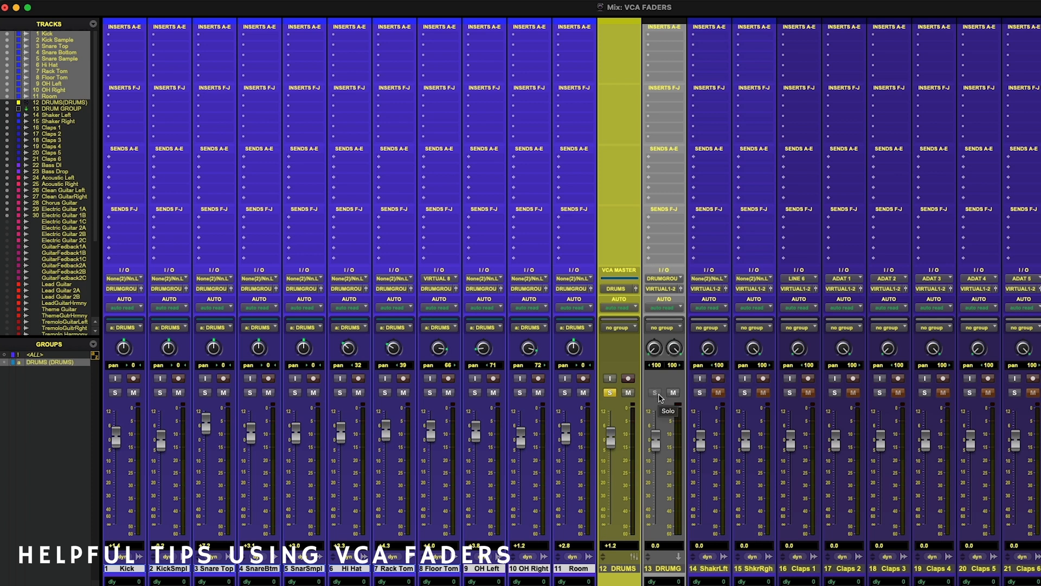
{"action": "key", "text": "space"}
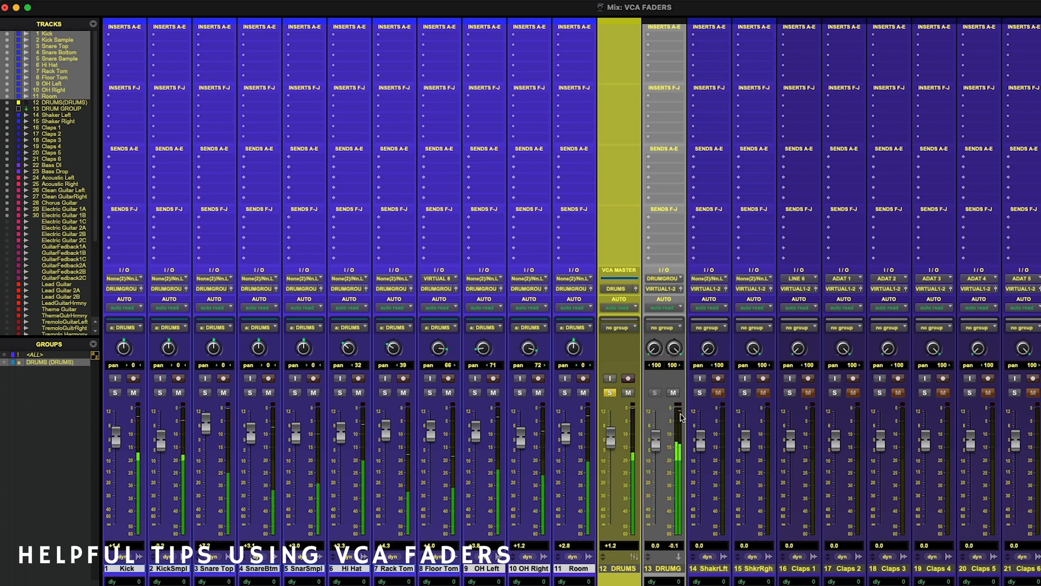
Mute the DRUMS VCA track during playback and unmute it again.
{"action": "left_click", "coordinate": [628, 392]}
{"action": "left_click", "coordinate": [627, 393]}
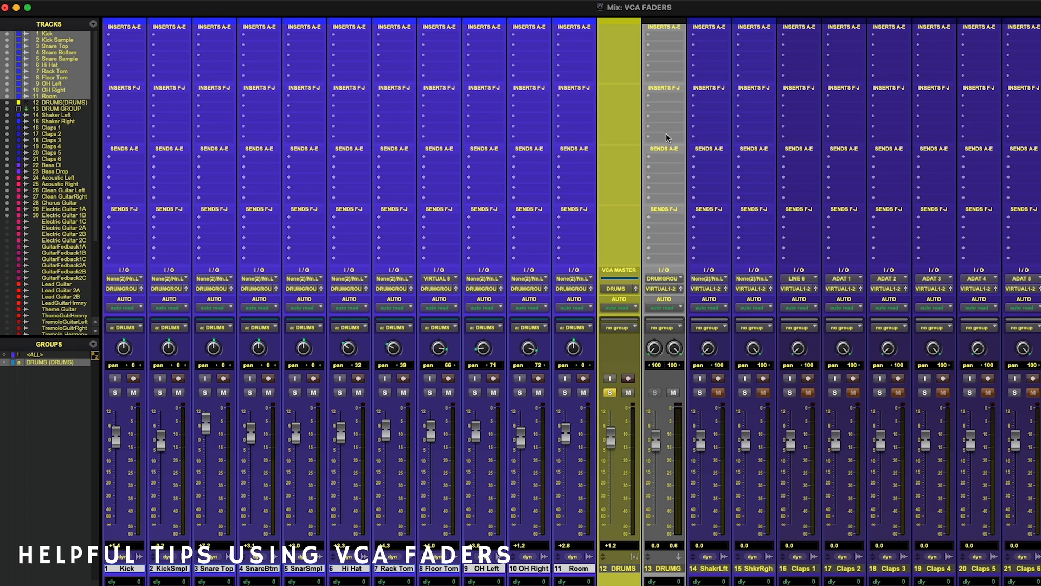
Insert a Dyn3 Compressor/Limiter in the first F-J insert slot of the DRUM GROUP track and set its threshold to -21.2 dB during playback.
{"action": "left_click", "coordinate": [661, 97]}
{"action": "mouse_move", "coordinate": [677, 97]}
{"action": "mouse_move", "coordinate": [797, 98]}
{"action": "left_click", "coordinate": [887, 111]}
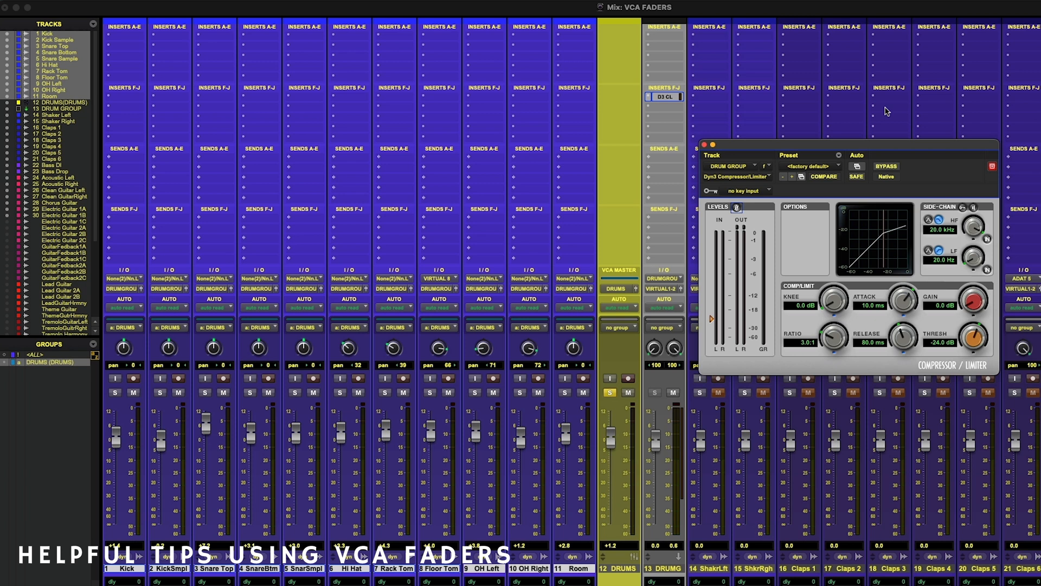
{"action": "left_click_drag", "start_coordinate": [853, 143], "coordinate": [847, 127]}
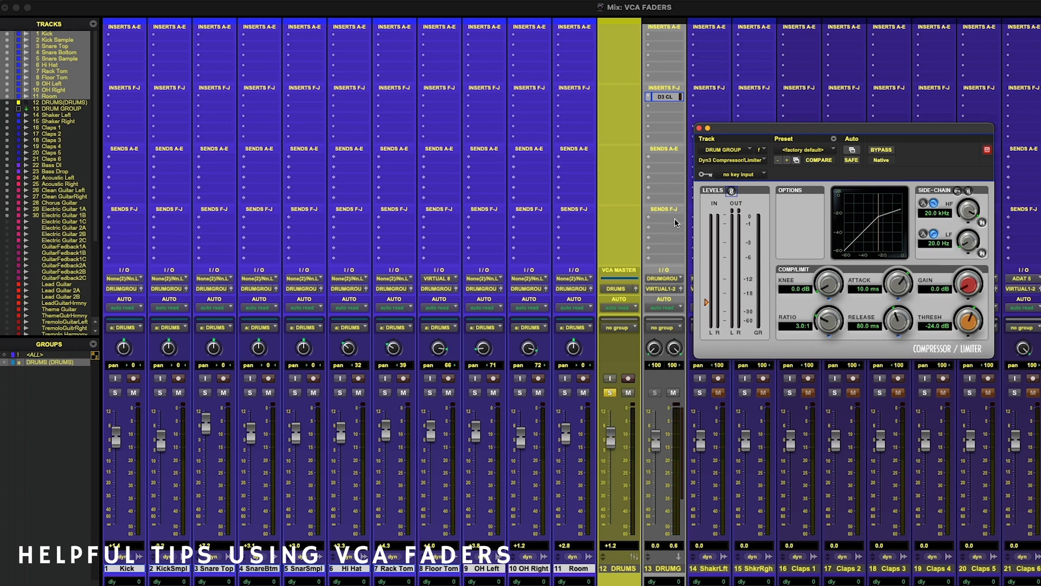
{"action": "key", "text": "space"}
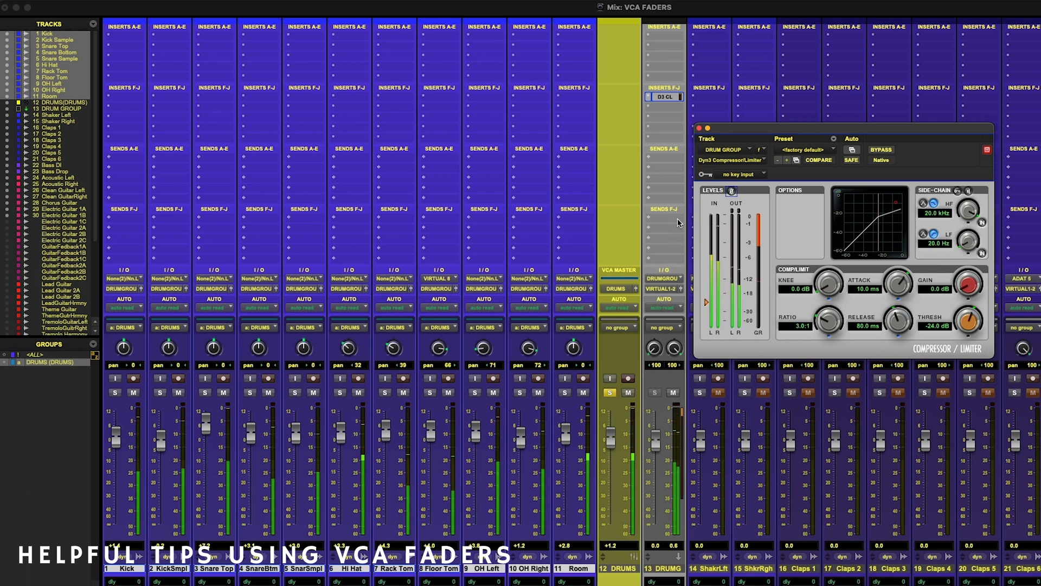
{"action": "mouse_move", "coordinate": [705, 302]}
{"action": "left_mouse_down"}
{"action": "mouse_move", "coordinate": [712, 231]}
{"action": "mouse_move", "coordinate": [706, 300]}
{"action": "left_mouse_up"}
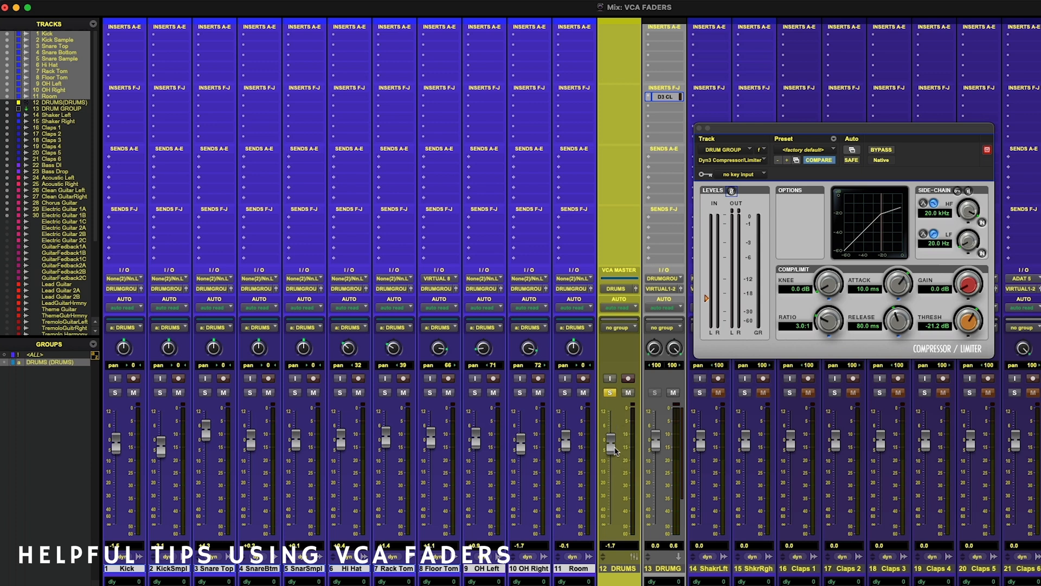
Lower the DRUMS VCA fader to about -17.4 dB and the DRUM GROUP fader to about -5.7 dB.
{"action": "left_click_drag", "start_coordinate": [612, 447], "coordinate": [616, 479]}
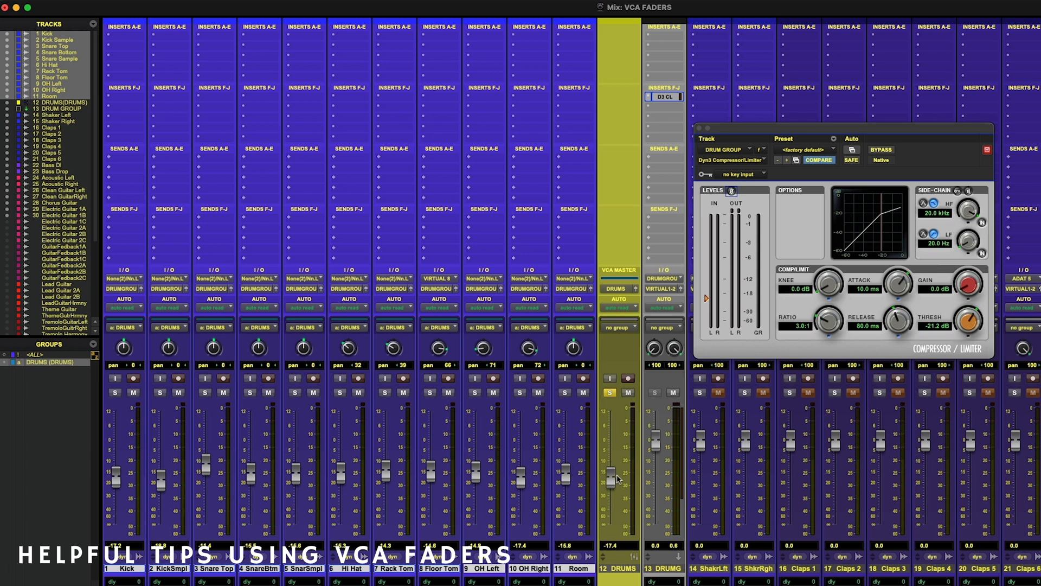
{"action": "scroll", "coordinate": [619, 478], "scroll_direction": "right", "scroll_amount": 1}
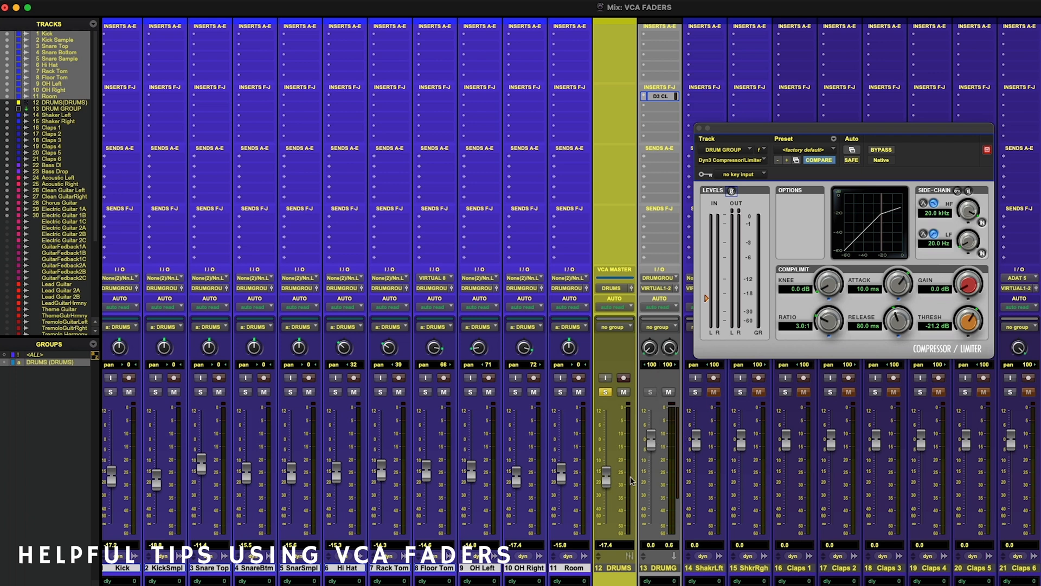
{"action": "left_click_drag", "start_coordinate": [655, 444], "coordinate": [654, 457]}
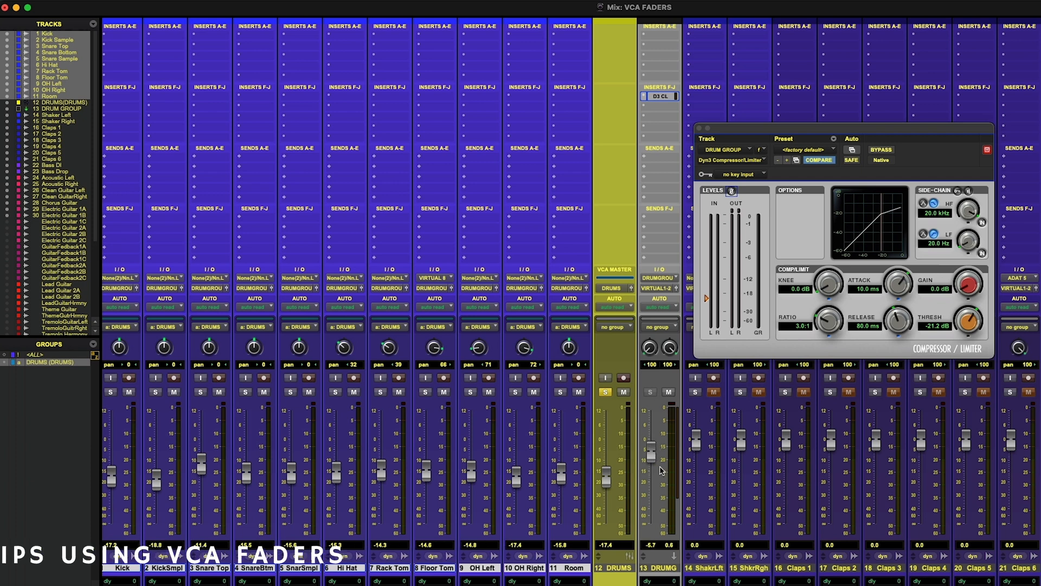